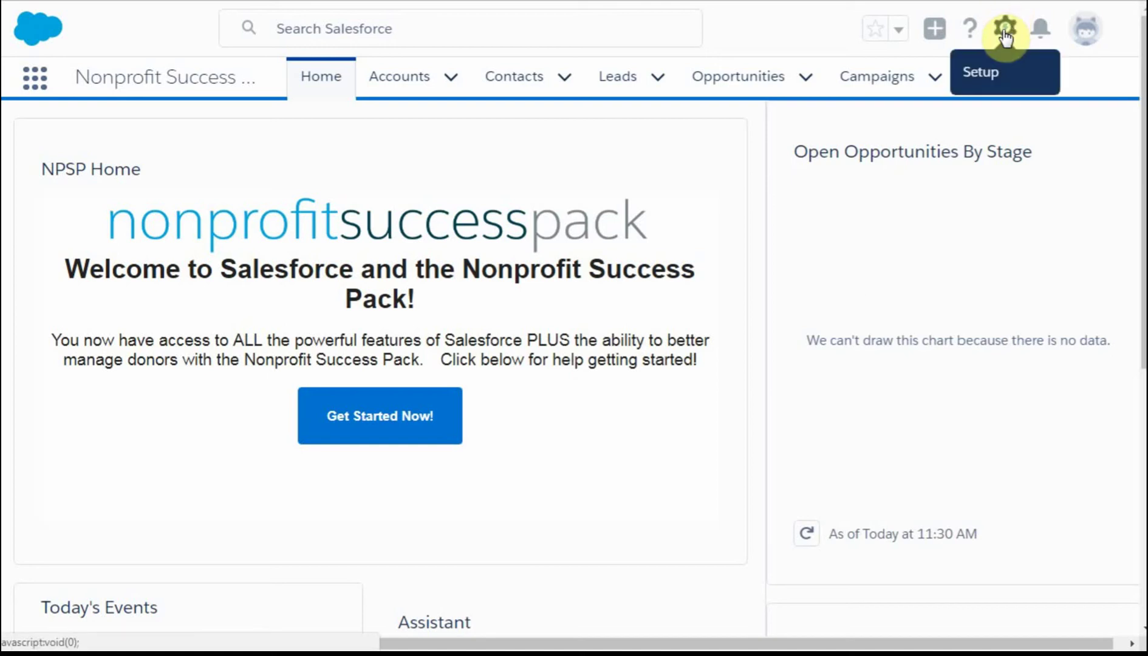
# Open Setup and expand Process Automation, then Workflow Actions, in the left navigation.
pyautogui.click(1004, 30)
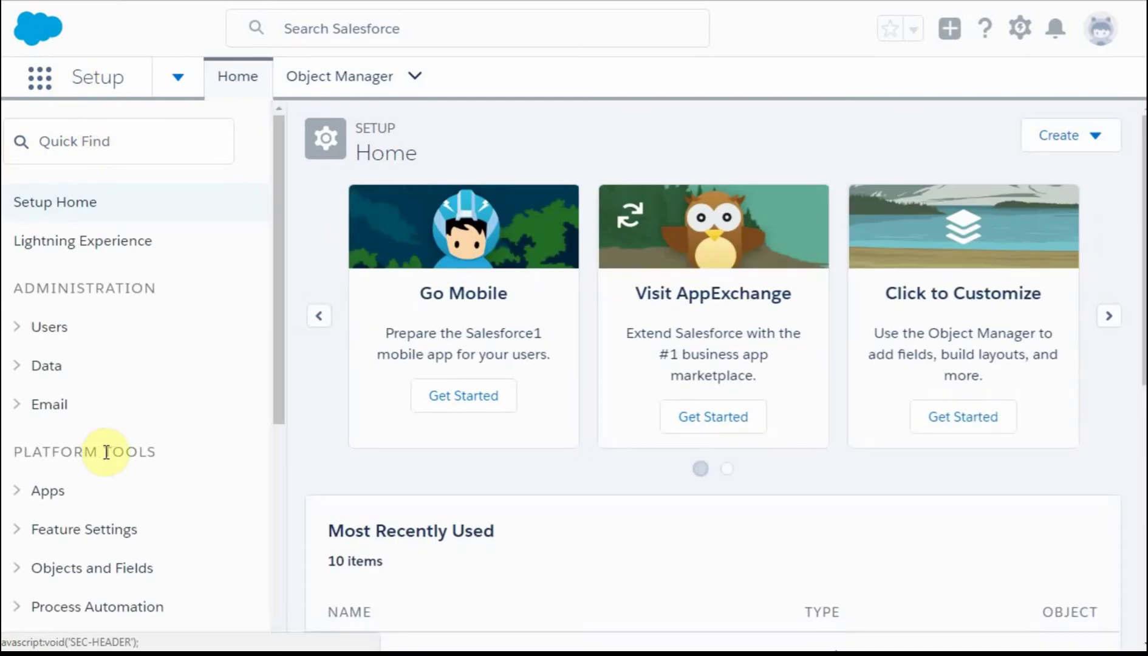
pyautogui.scroll(-2, 106, 452)
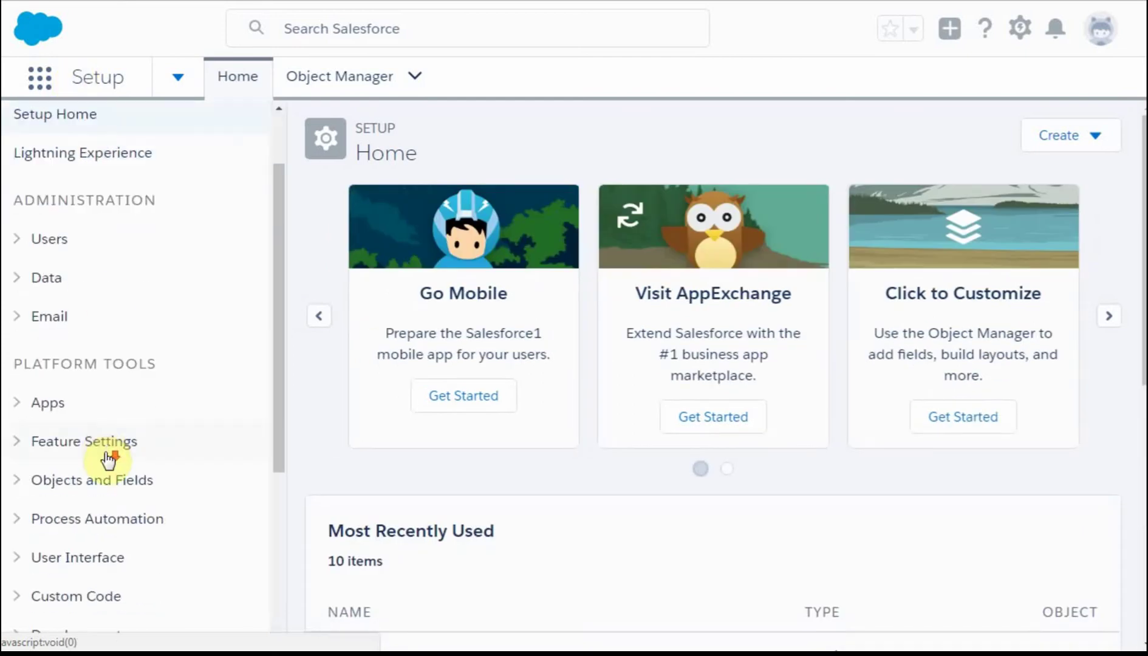
pyautogui.click(92, 519)
pyautogui.scroll(-3, 94, 520)
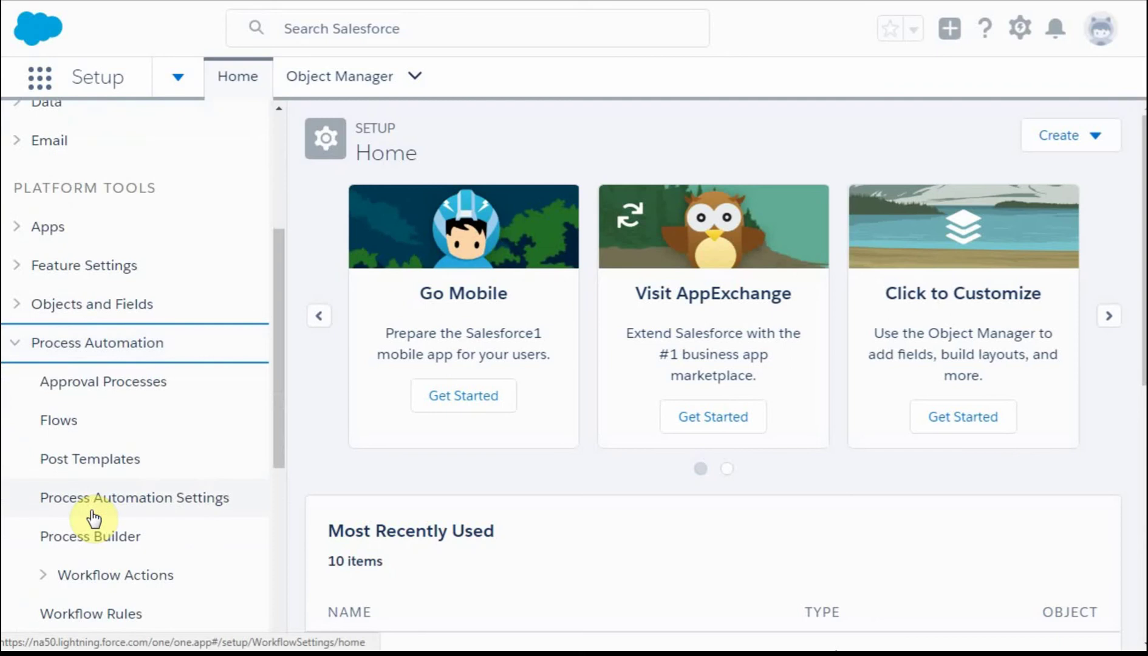
pyautogui.click(115, 582)
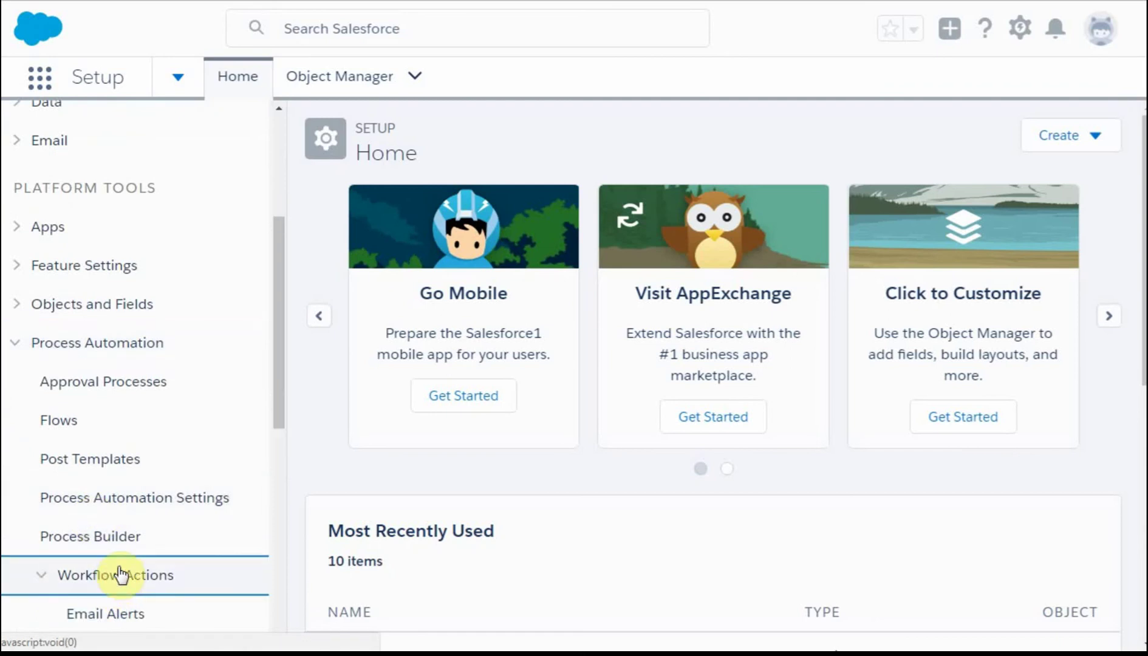
# Open Email Alerts, continue past the Understanding Workflow page, and keep the All Email Alerts view.
pyautogui.click(122, 616)
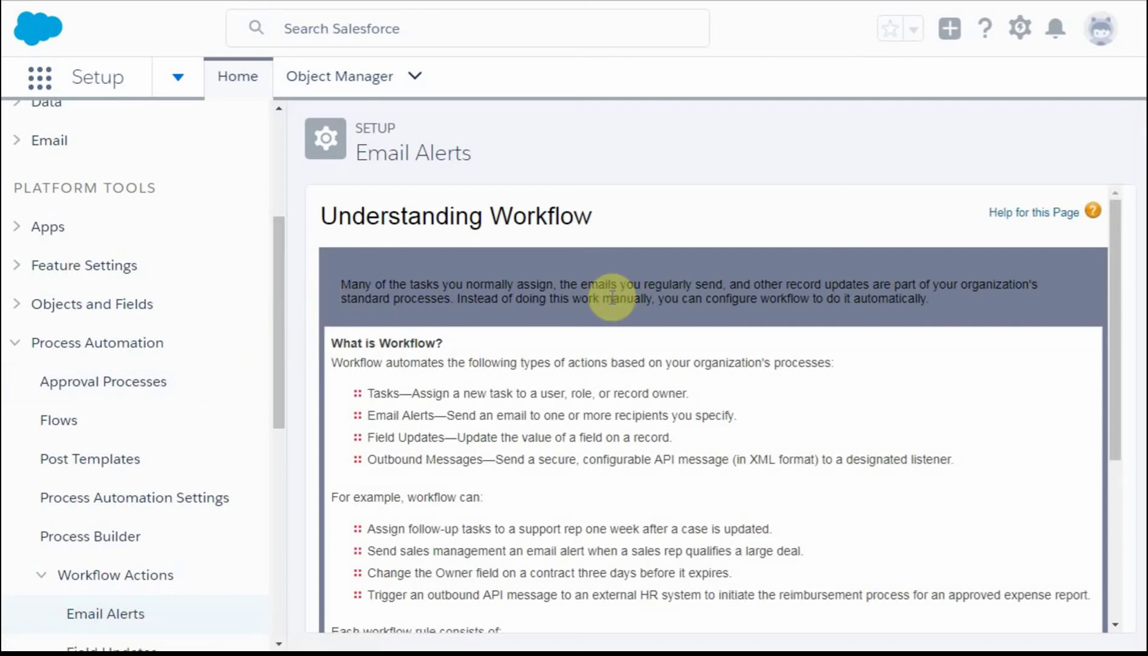
pyautogui.scroll(-3, 952, 374)
pyautogui.scroll(-2, 953, 374)
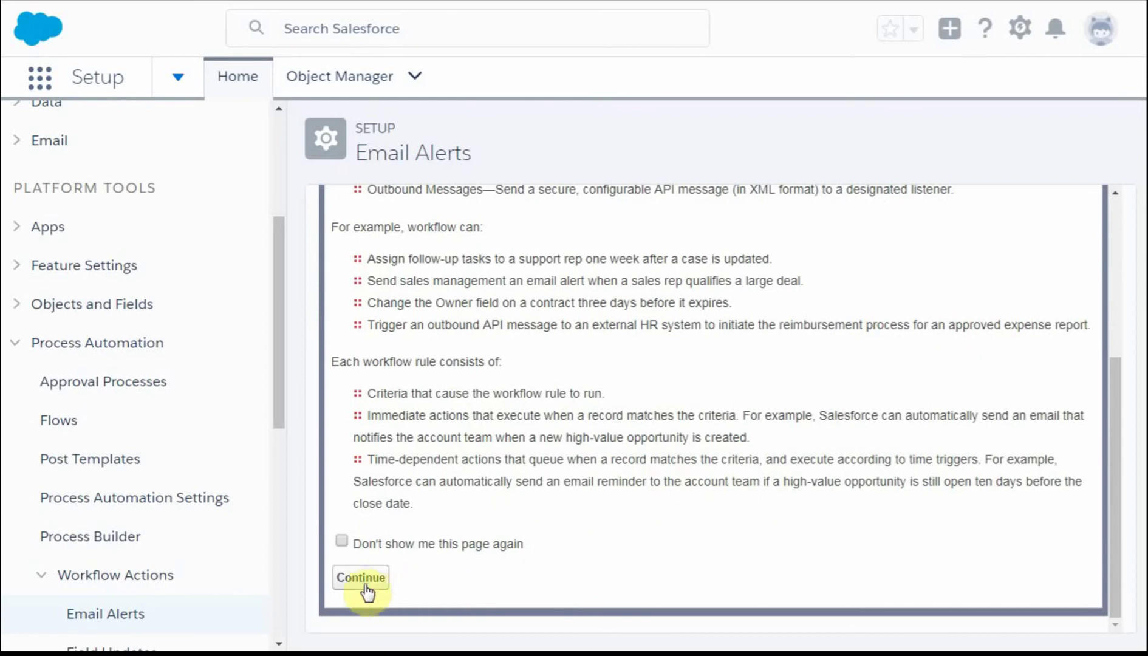
pyautogui.click(361, 577)
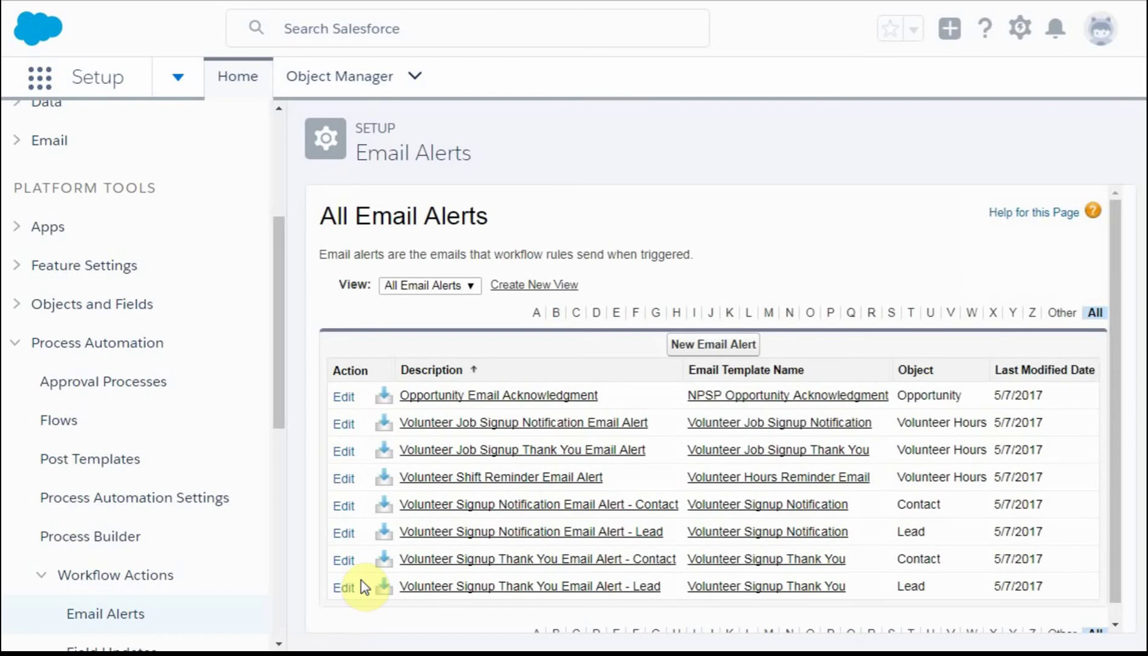
pyautogui.click(474, 293)
pyautogui.click(474, 291)
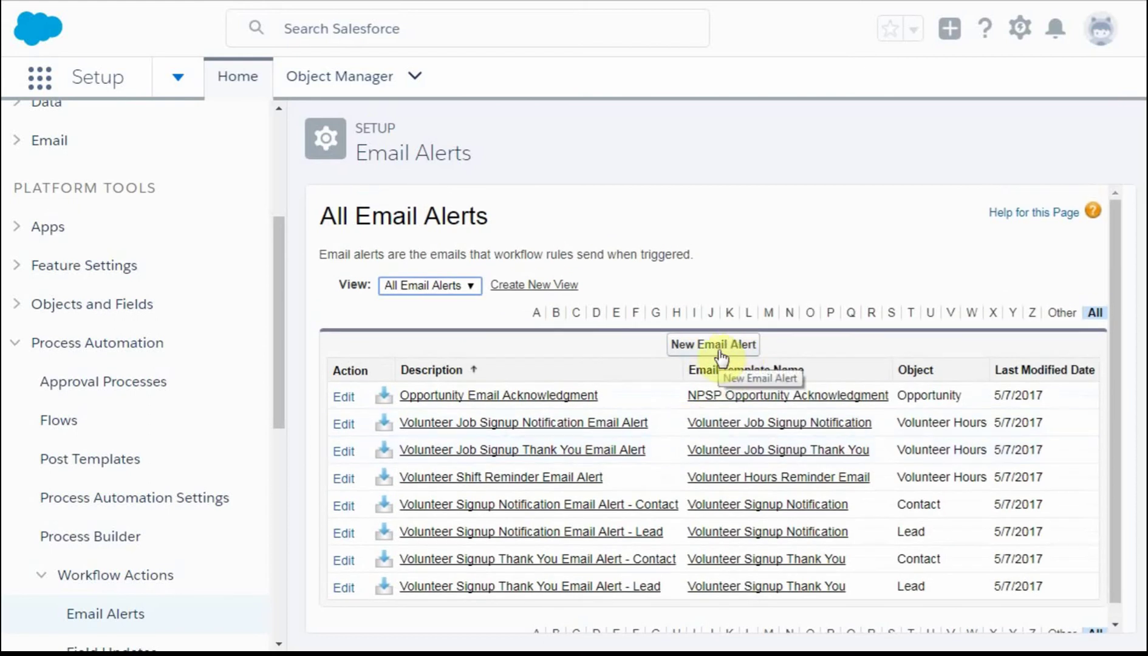
# Start a new email alert described 'Force501 v email follow - urgent' with its unique name auto-filled.
pyautogui.click(720, 357)
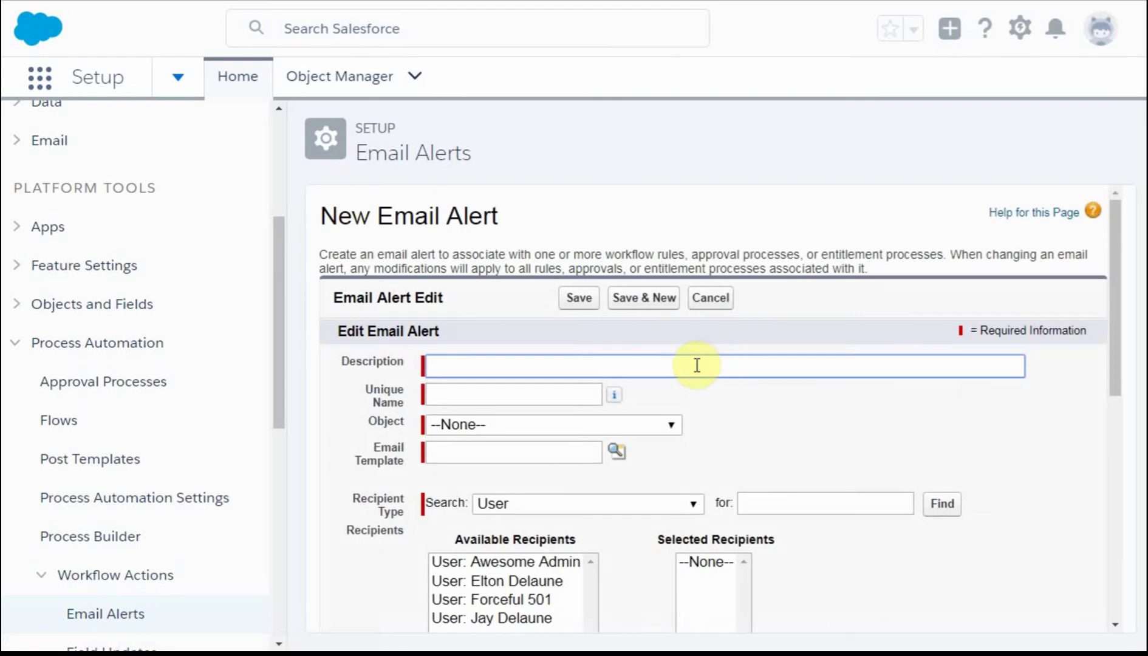
pyautogui.click(696, 365)
pyautogui.write('Force501 v email')
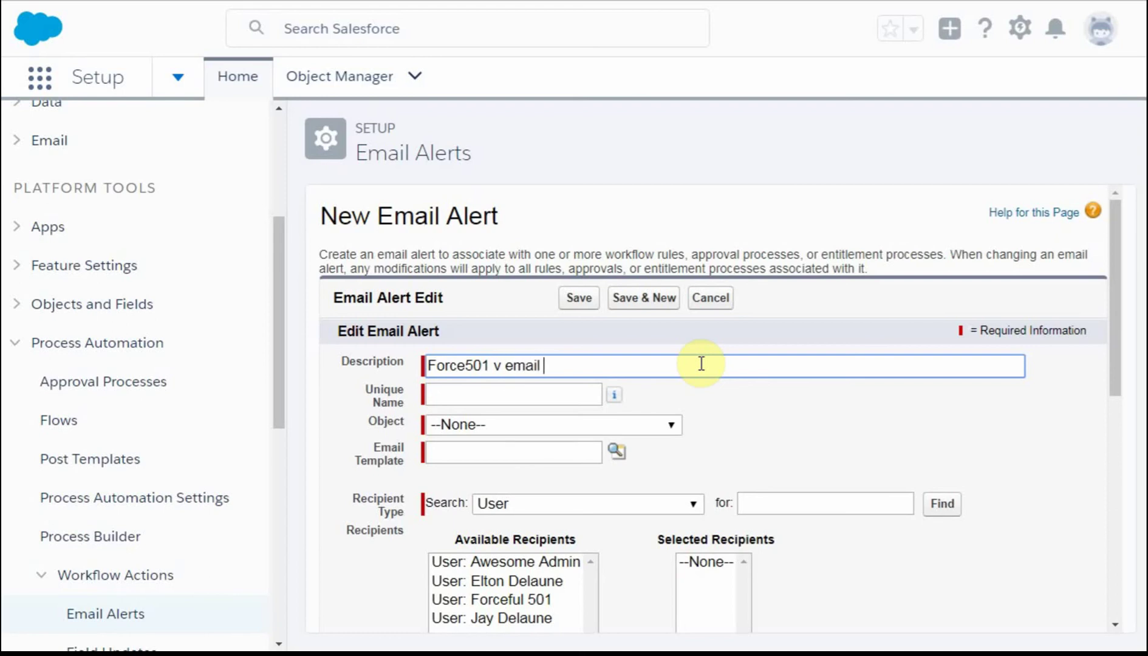
pyautogui.write('follow - urgent')
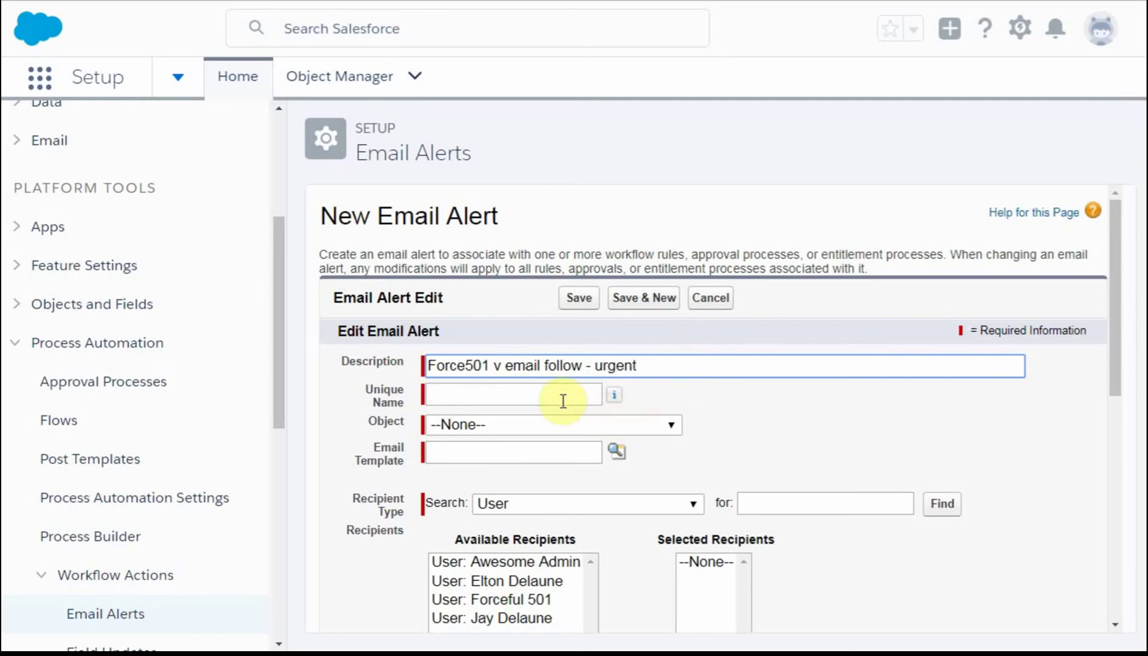
pyautogui.click(558, 396)
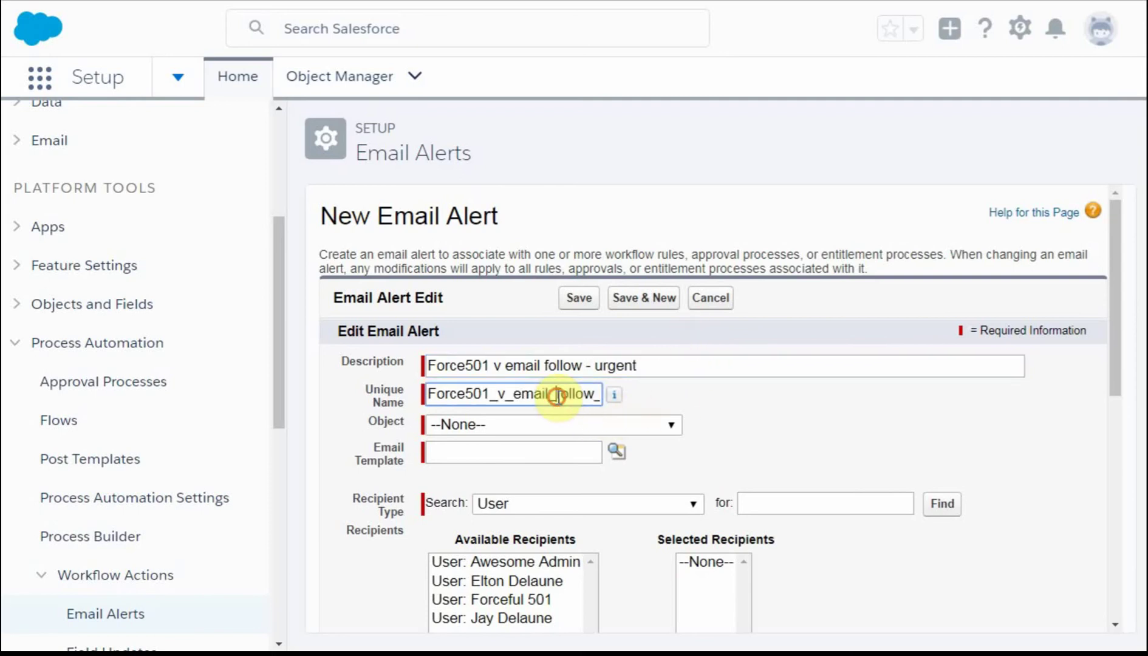
pyautogui.click(521, 426)
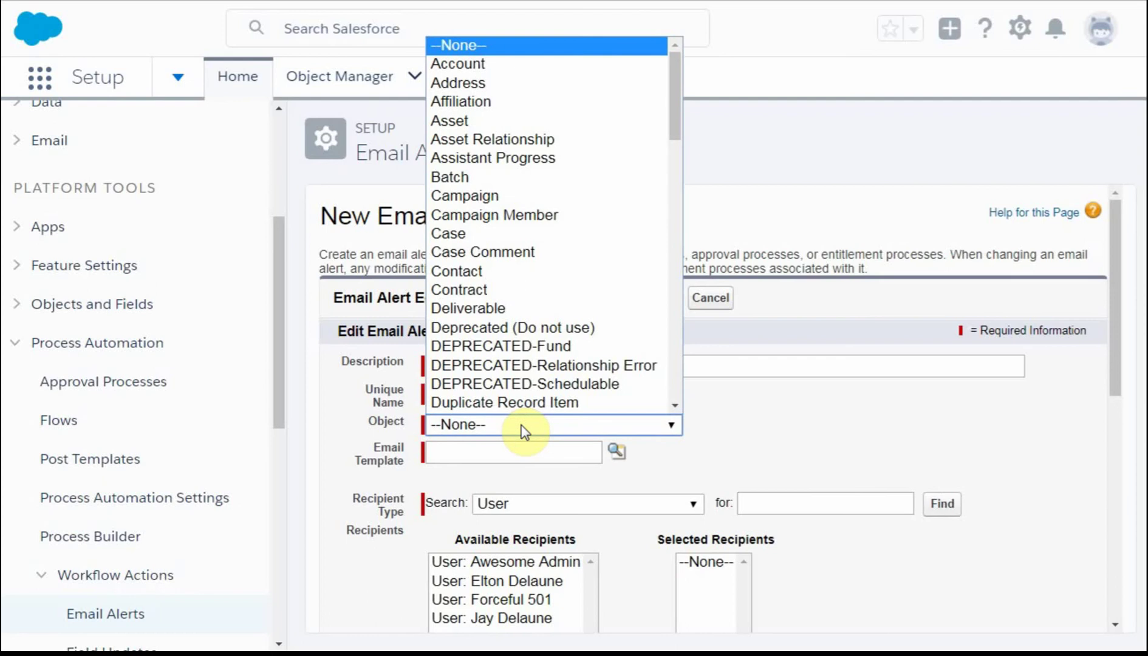
# Set the alert object to Contact and recipient type to Email Field, then look up an email template.
pyautogui.click(458, 271)
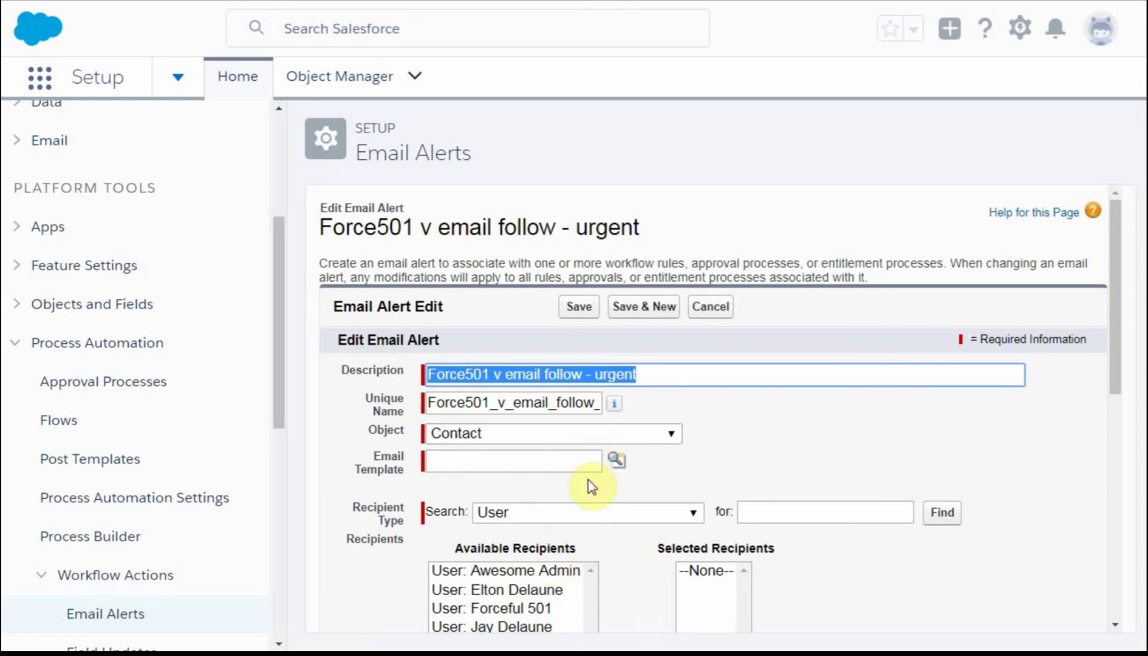
pyautogui.click(584, 517)
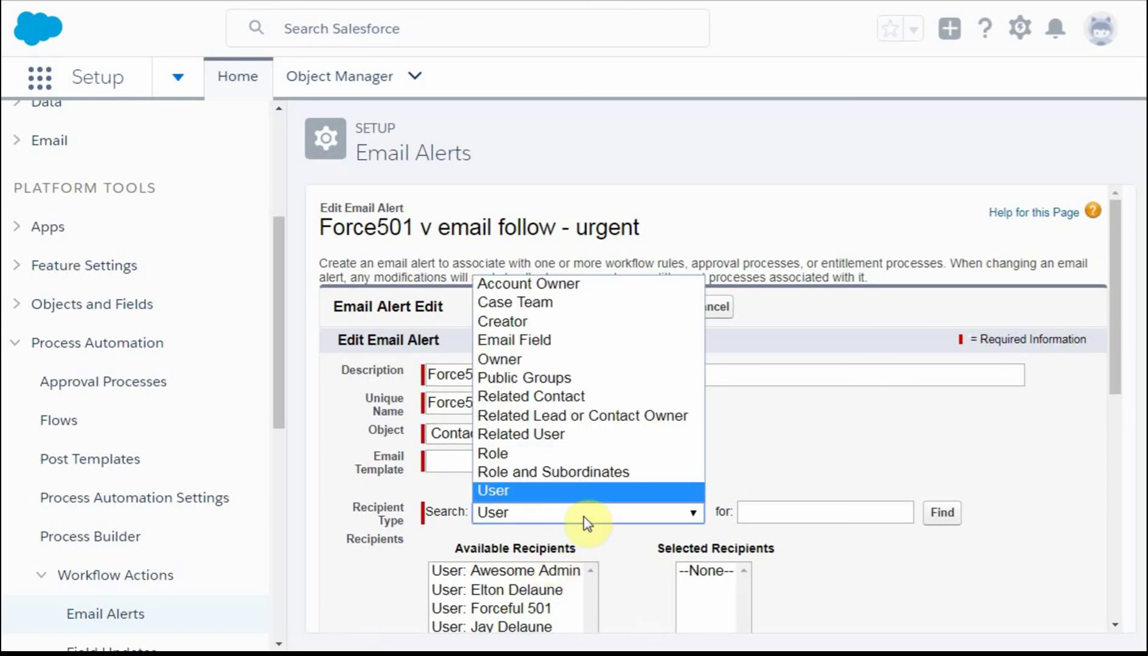
pyautogui.click(574, 347)
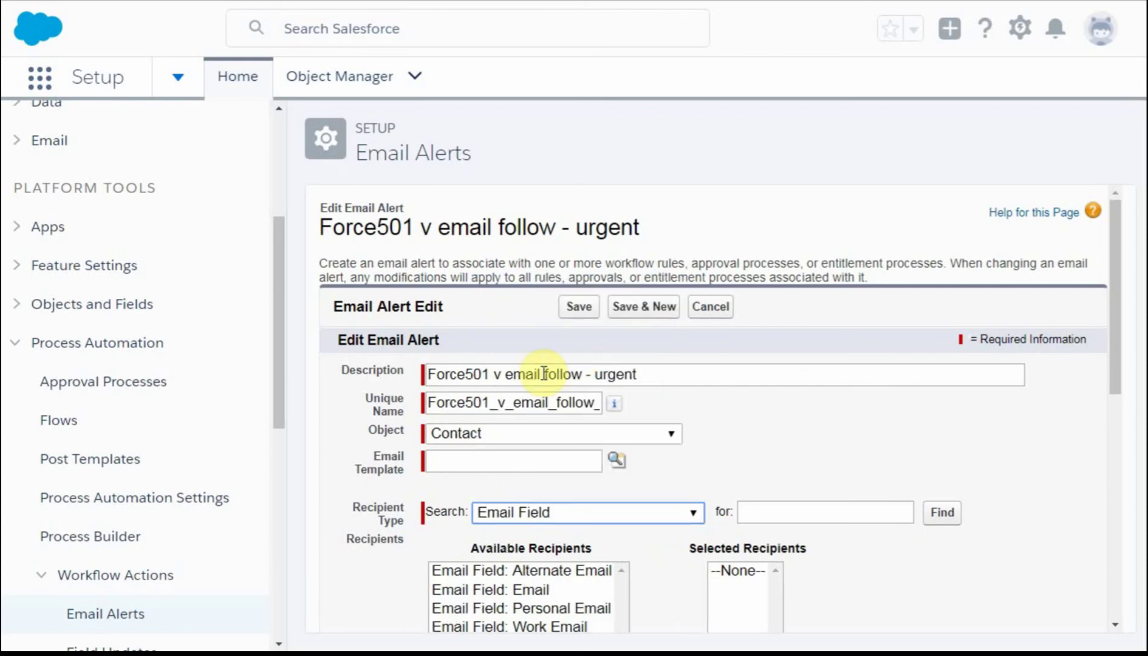
pyautogui.click(515, 460)
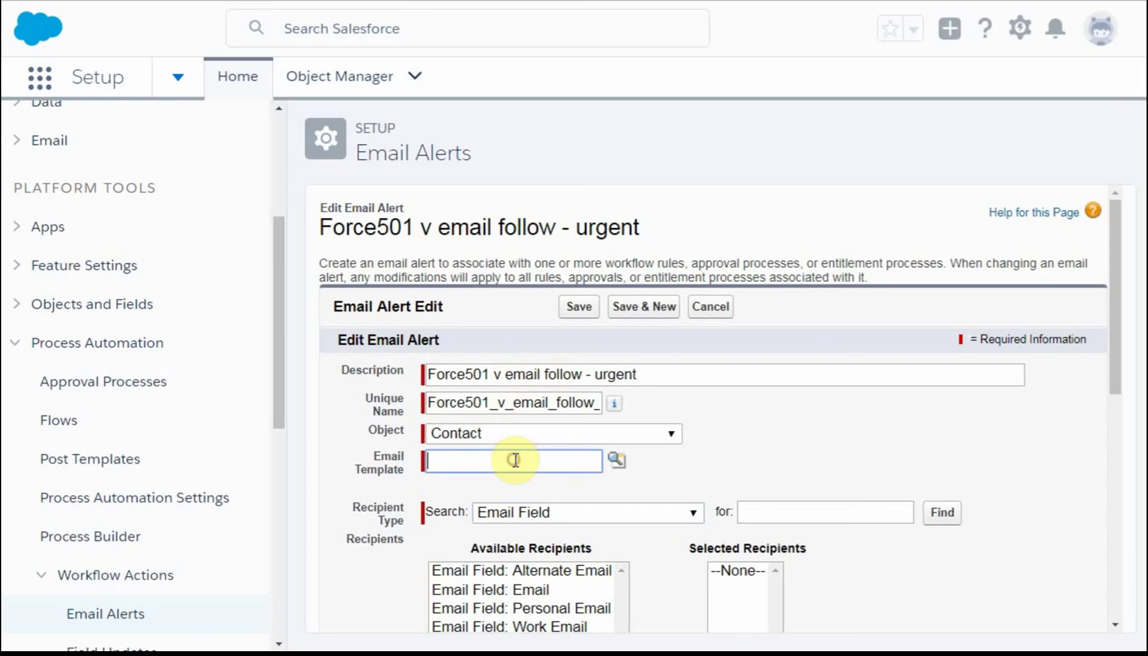
pyautogui.click(617, 468)
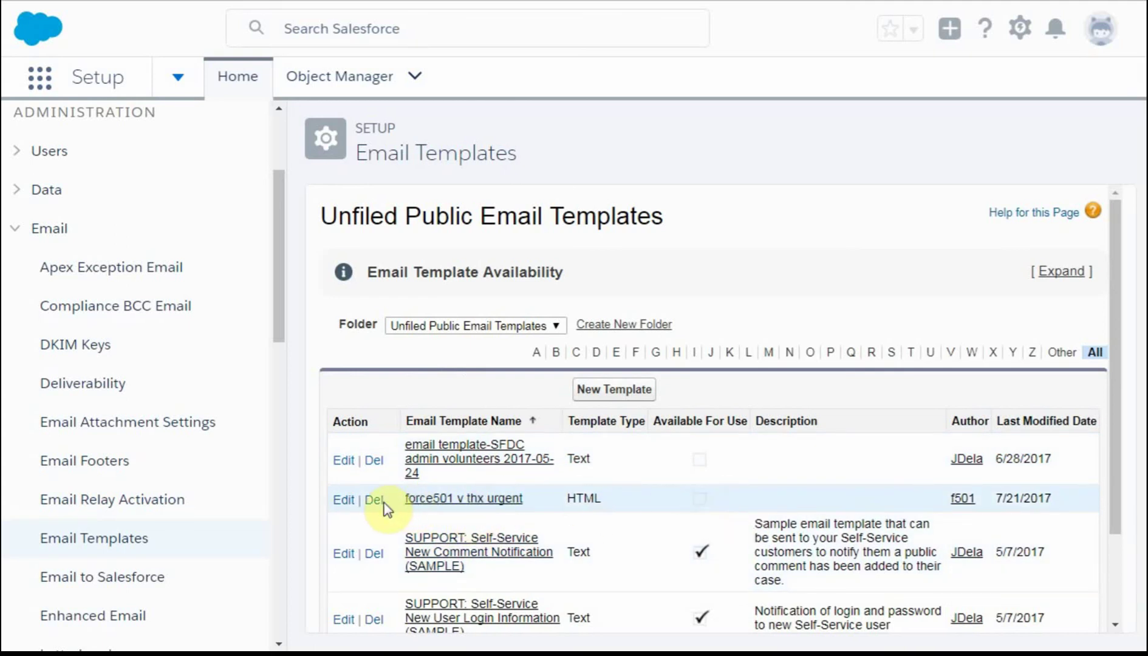
# Mark the 'force501 v thx urgent' template Available For Use and save it.
pyautogui.click(336, 503)
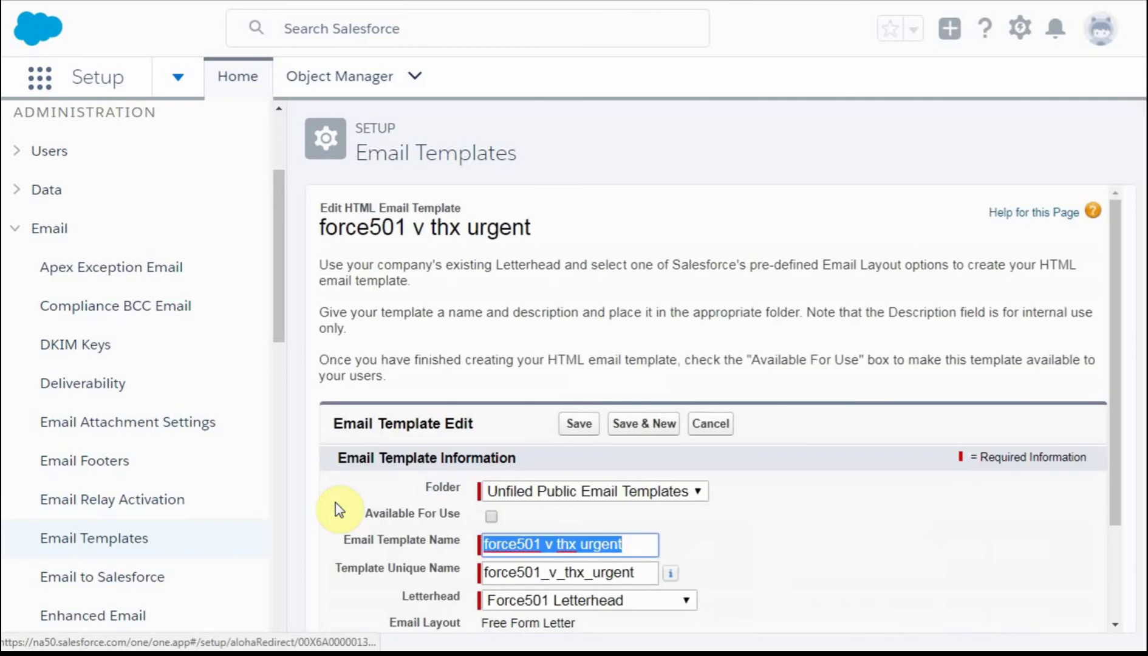
pyautogui.click(492, 517)
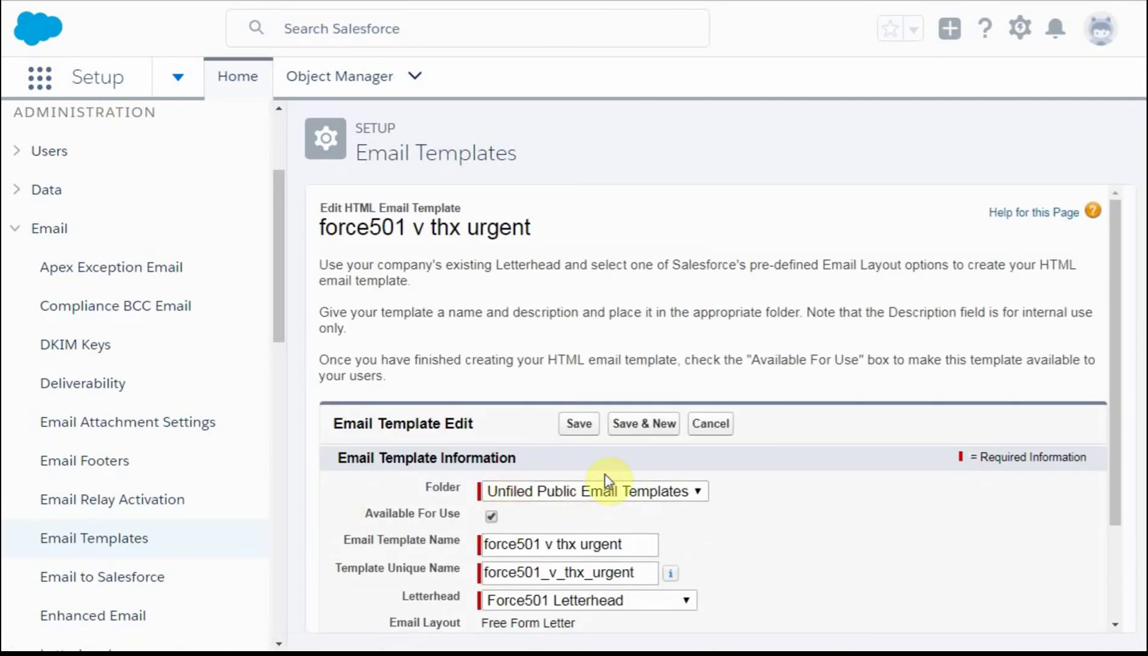
pyautogui.click(580, 425)
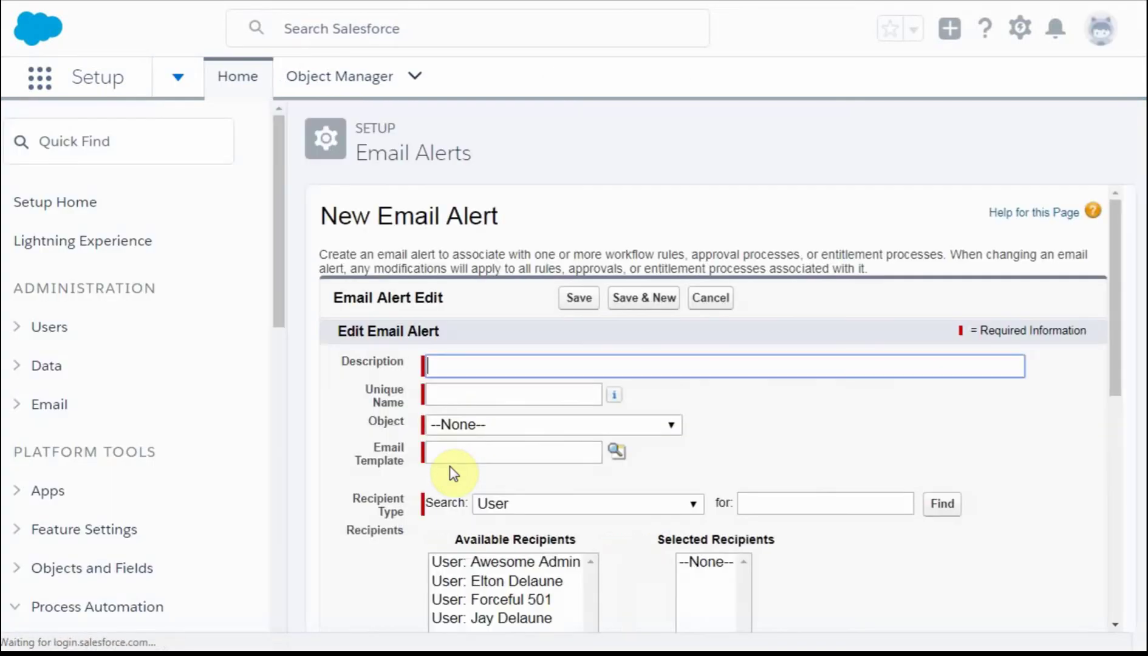
# Enter the description 'Force501 v email follow - urgent', auto-fill the unique name, and set object Contact.
pyautogui.click(459, 366)
pyautogui.write('follow - urgent')
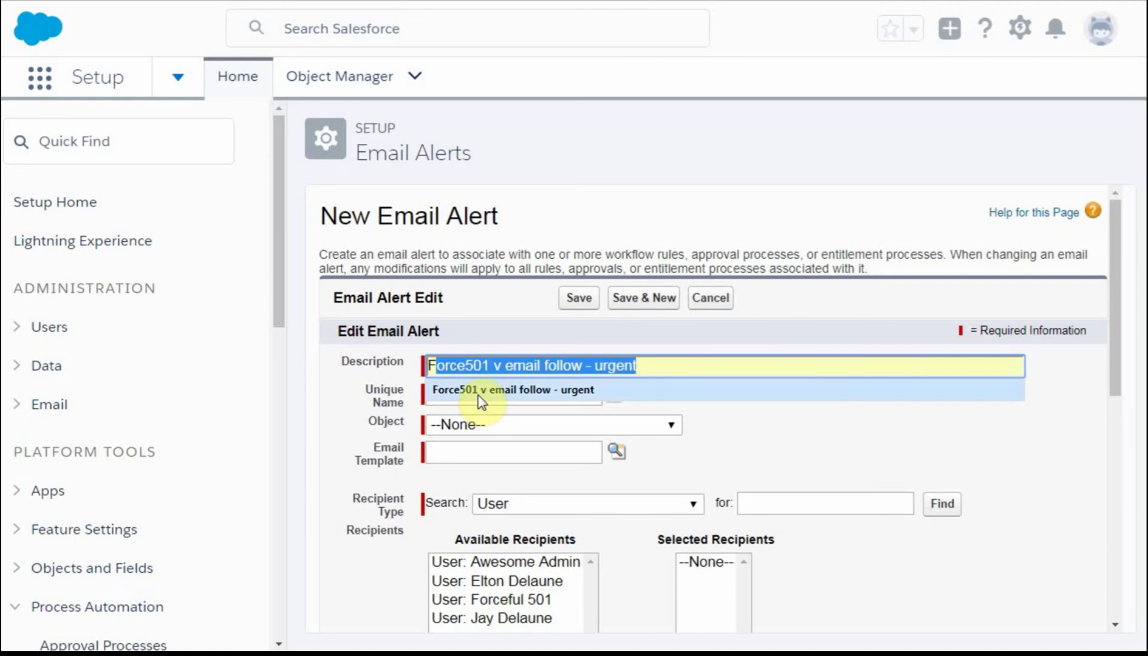
pyautogui.click(475, 392)
pyautogui.click(472, 394)
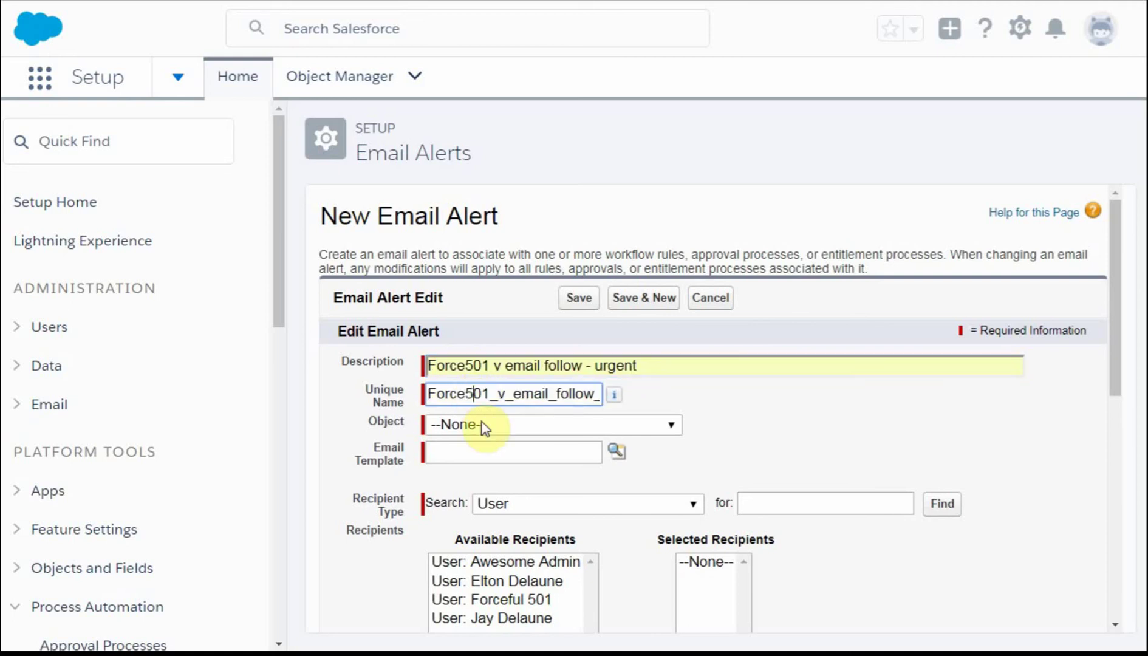
pyautogui.click(486, 428)
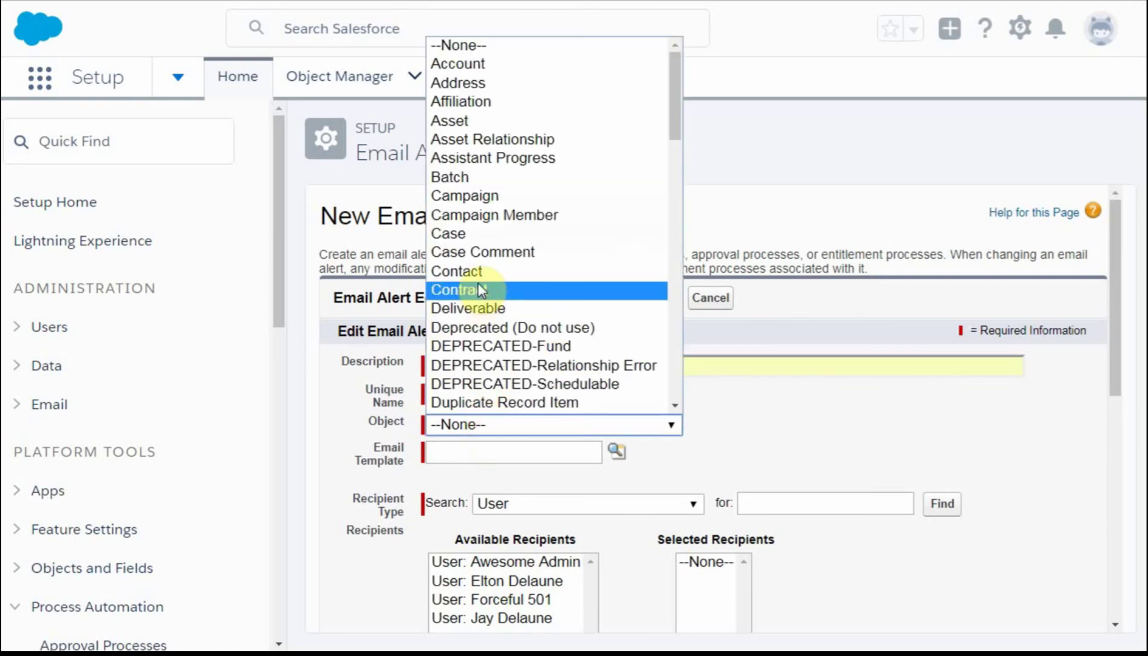
pyautogui.click(462, 271)
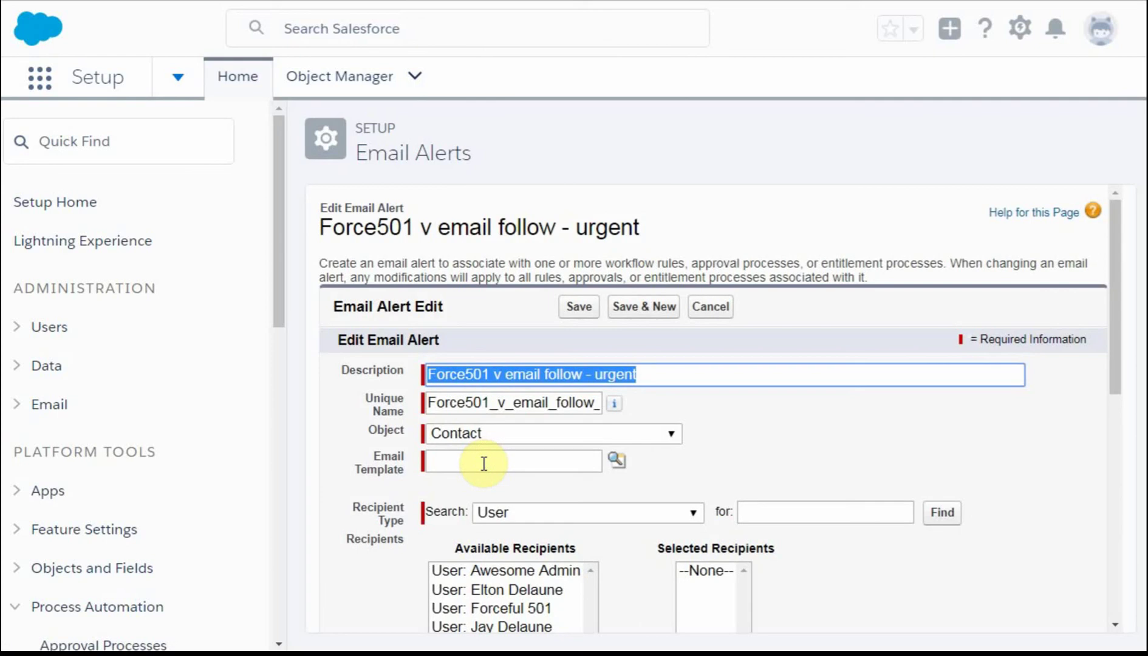
# Set recipient type to Email Field and attach the 'force501 v thx urgent' email template.
pyautogui.click(526, 516)
pyautogui.click(523, 340)
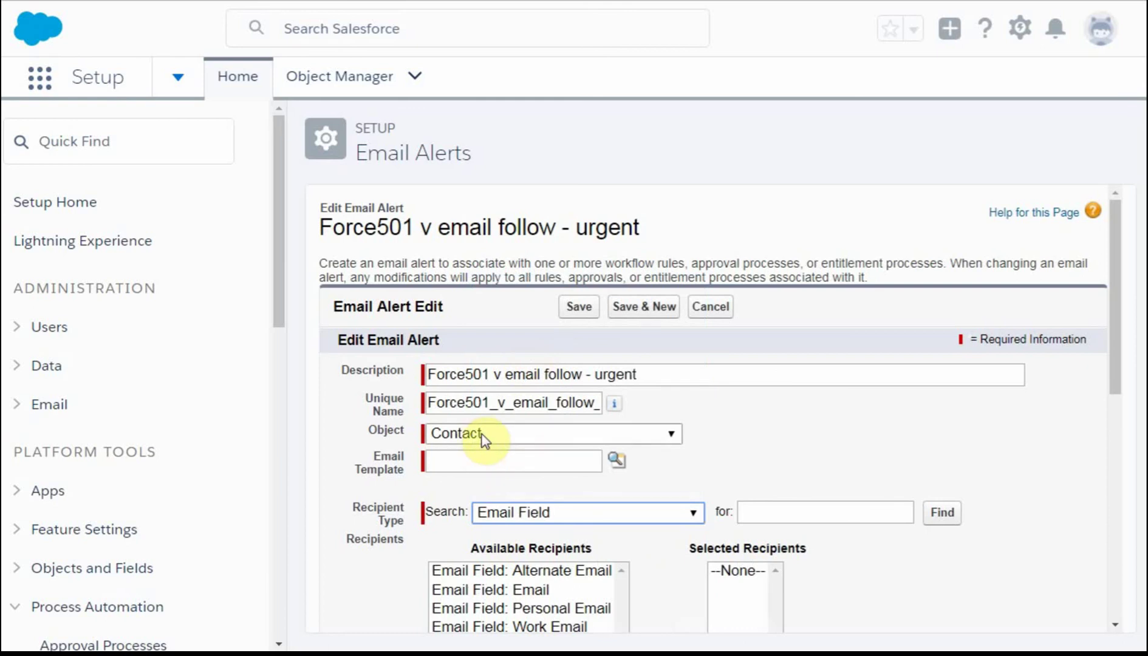
pyautogui.click(472, 464)
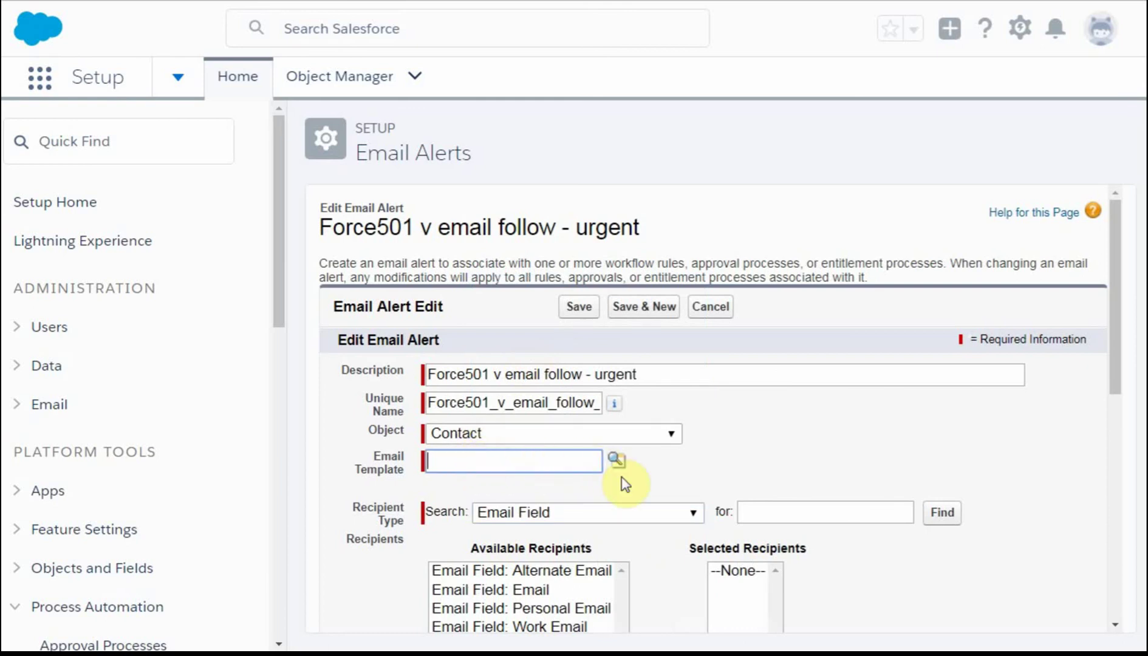
pyautogui.click(617, 460)
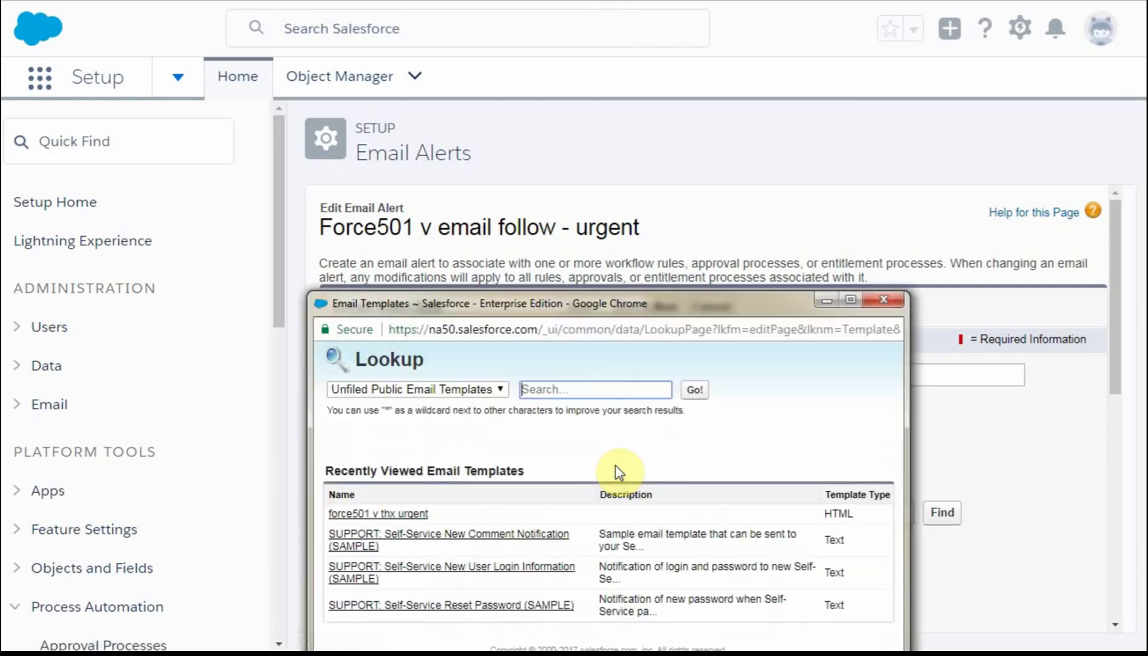
pyautogui.click(409, 514)
pyautogui.click(785, 418)
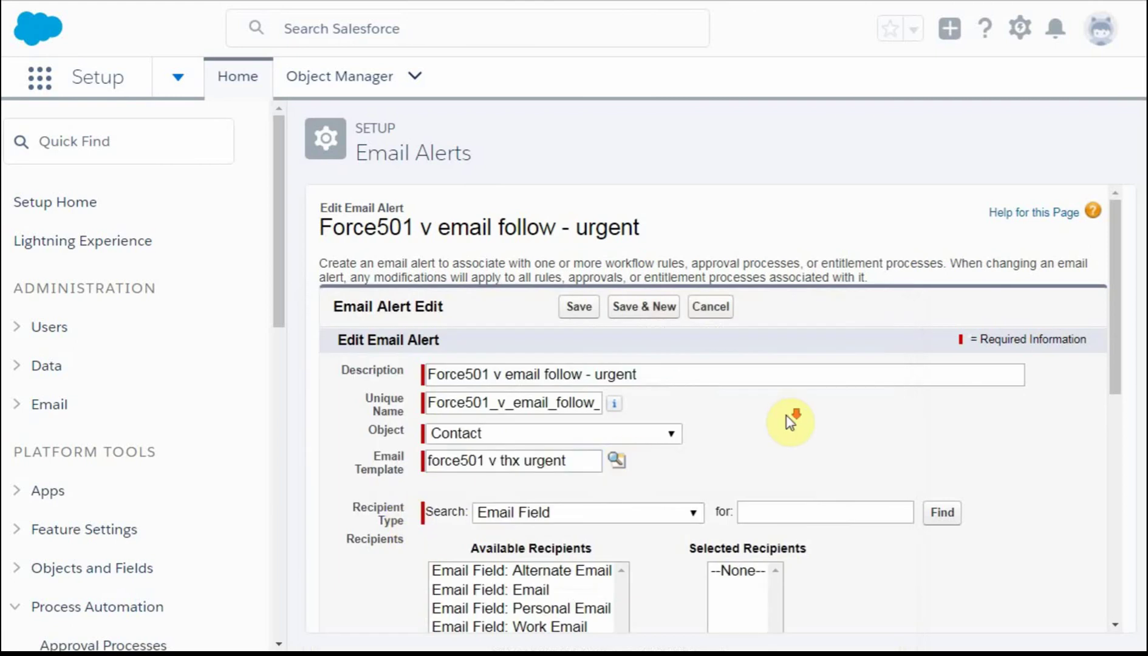
# Add 'Email Field: Email' to the selected recipients and save the email alert.
pyautogui.scroll(-2, 787, 417)
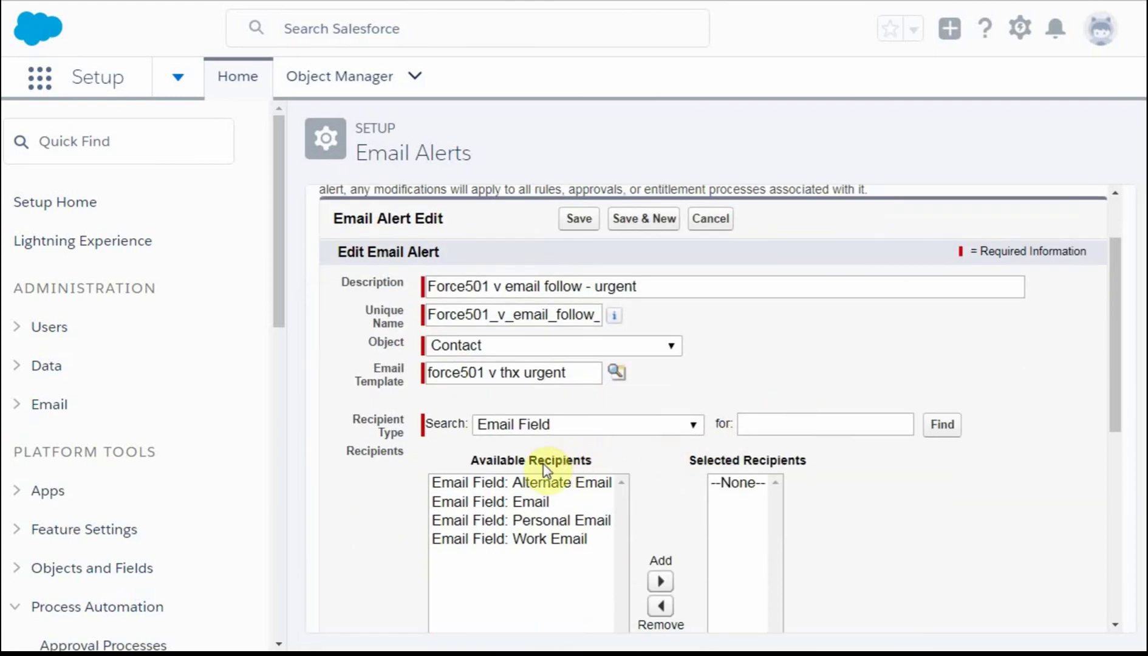
pyautogui.click(487, 503)
pyautogui.scroll(-2, 487, 505)
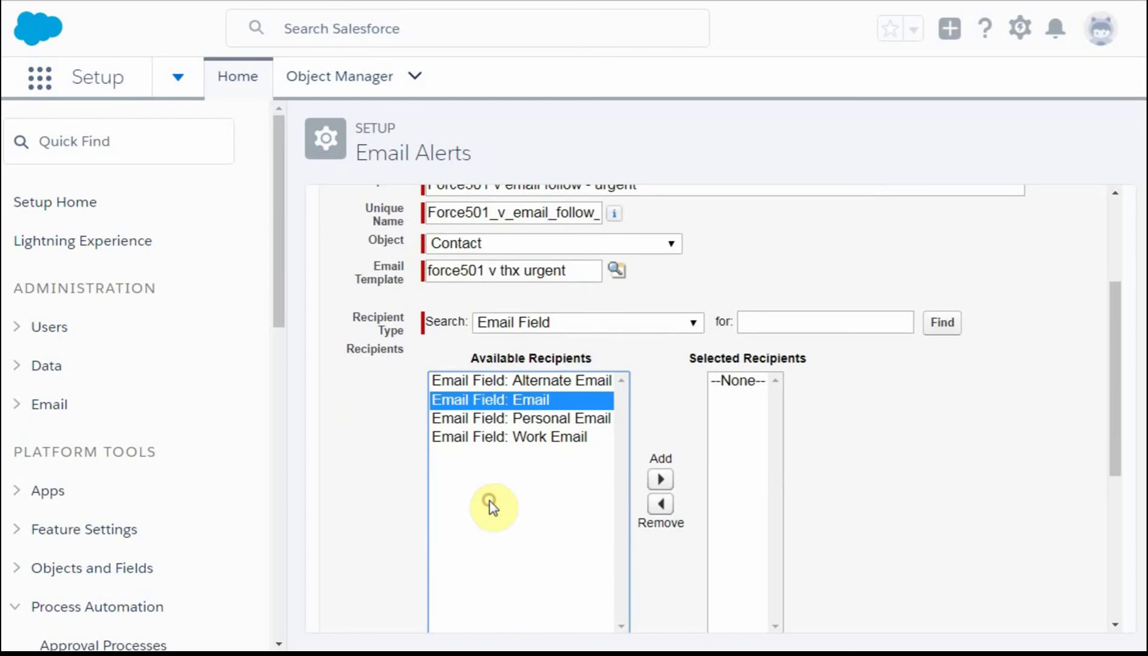
pyautogui.click(660, 479)
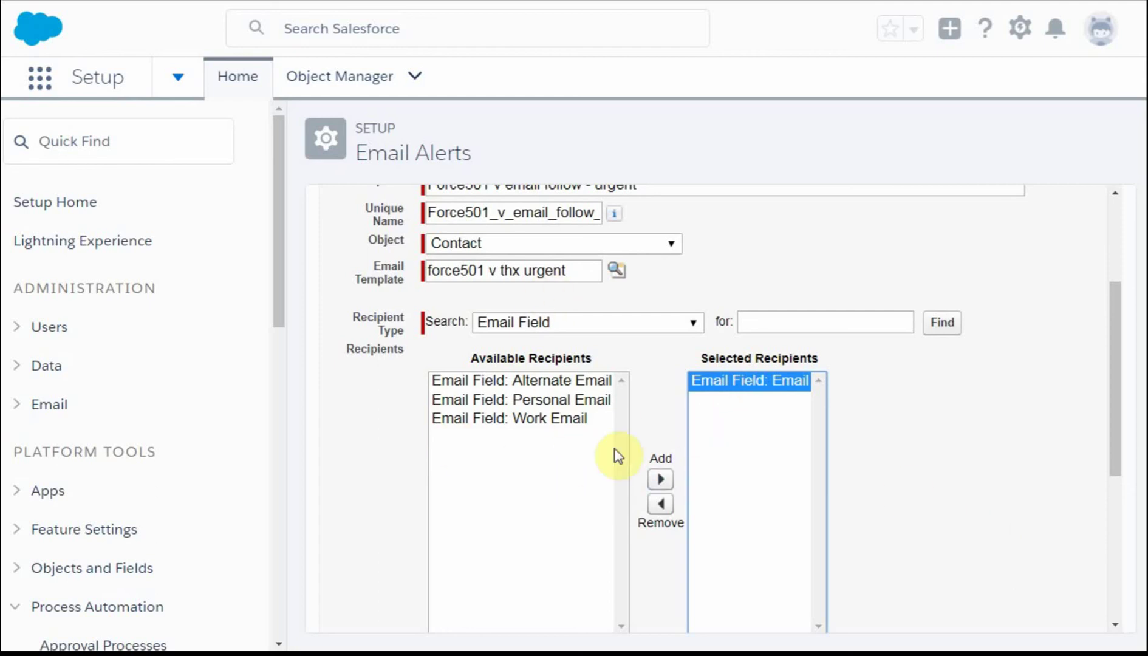
pyautogui.scroll(-3, 599, 526)
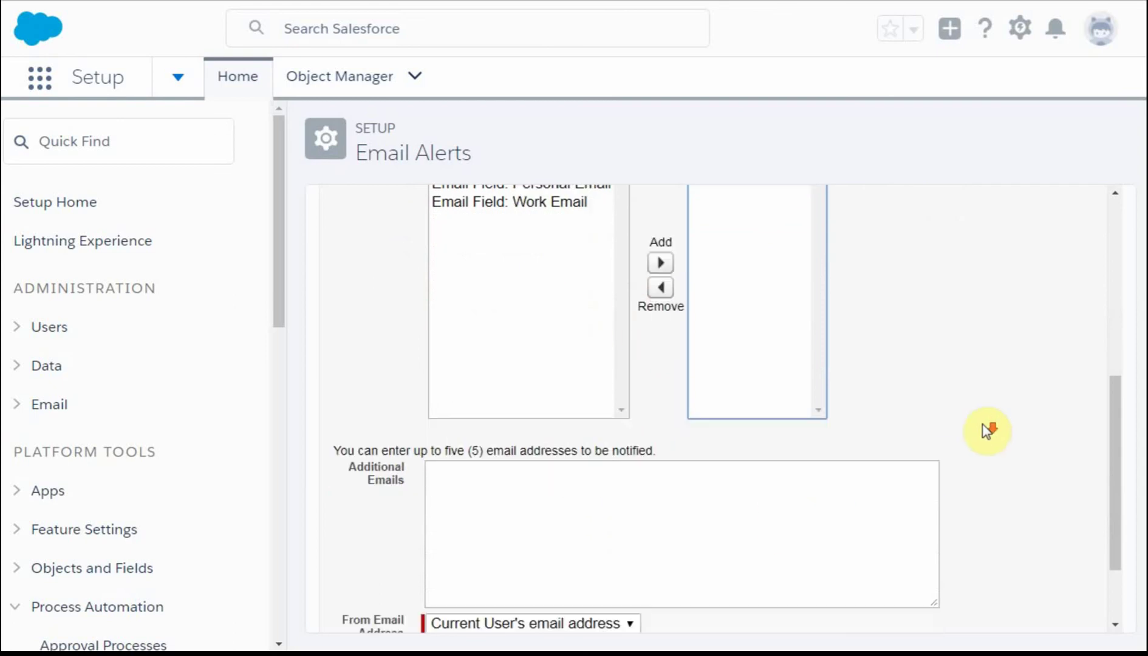
pyautogui.scroll(-1, 986, 429)
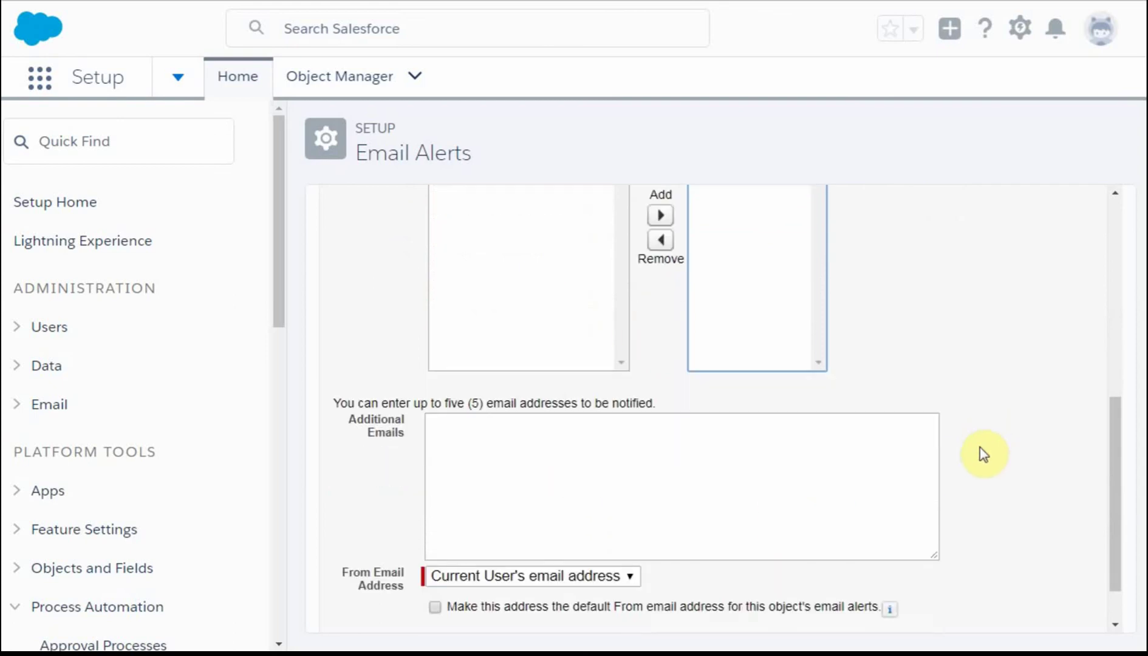
pyautogui.click(1108, 487)
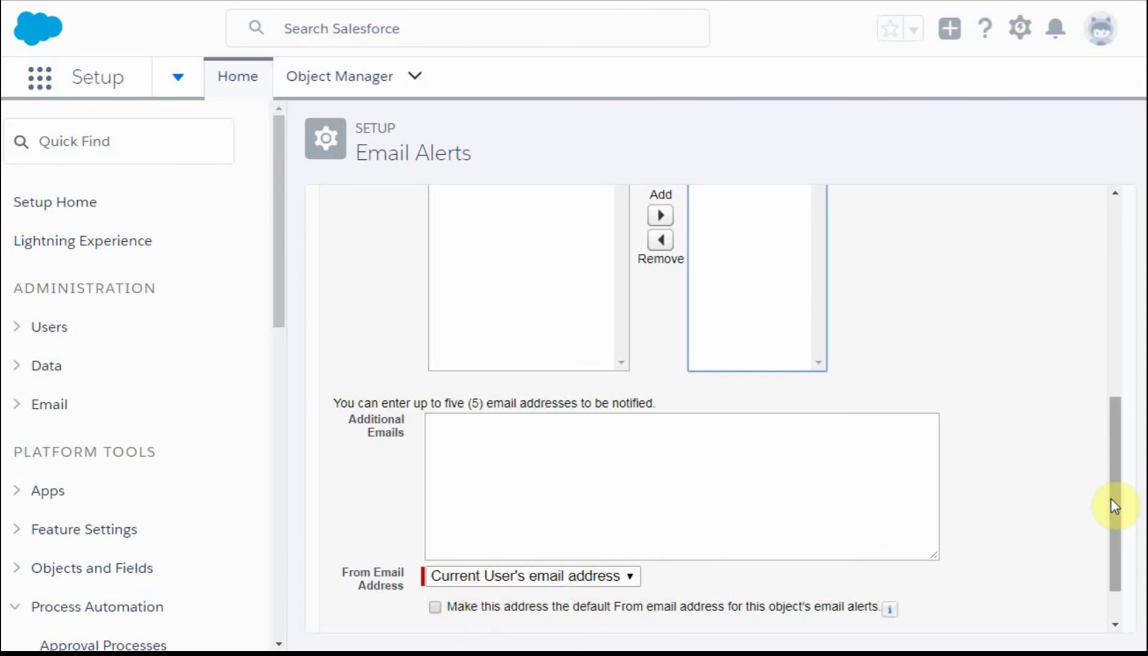
pyautogui.moveTo(1112, 509); pyautogui.dragTo(1109, 528)
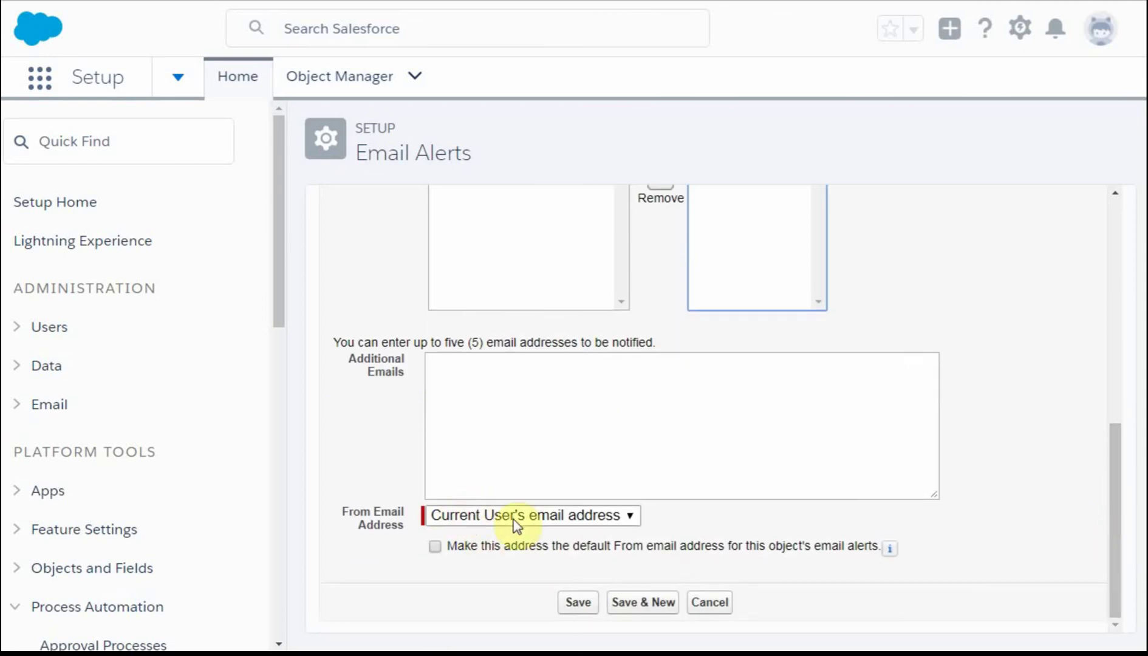
pyautogui.click(576, 604)
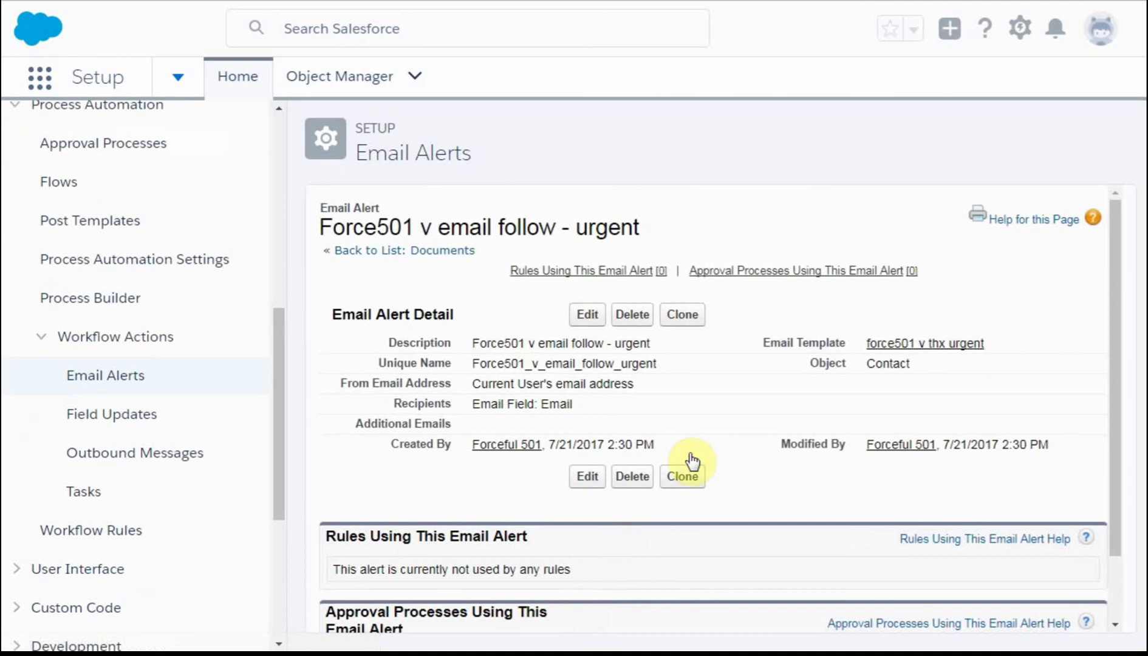
# Scroll through the saved alert's detail page to review its object, template, recipient and rule usage.
pyautogui.scroll(-2, 736, 428)
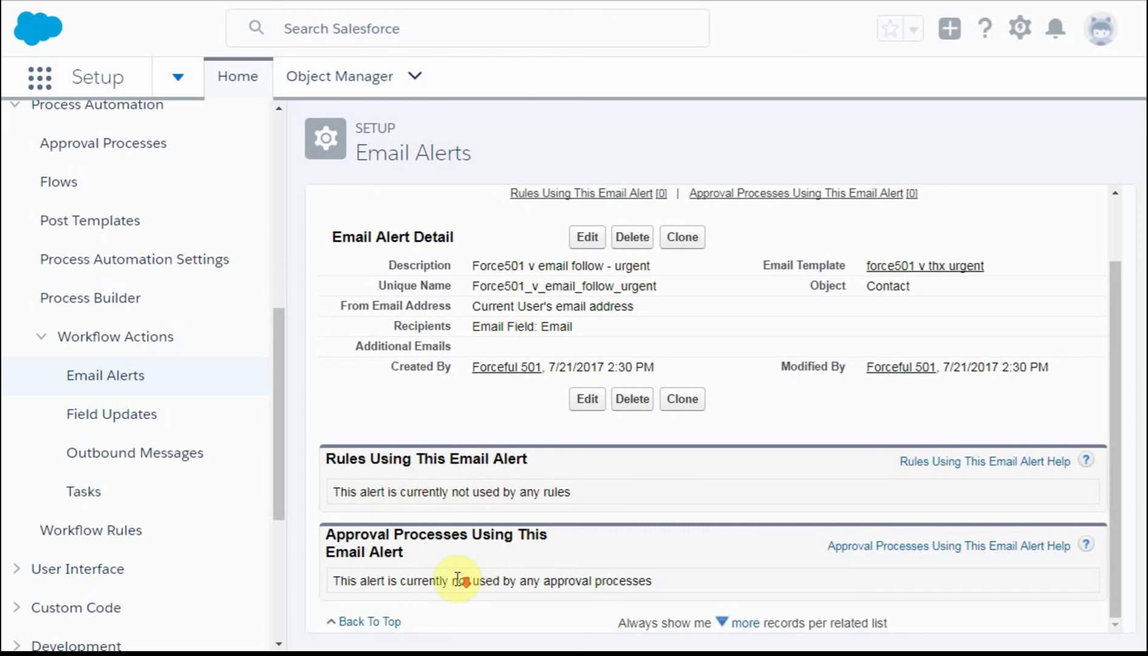
pyautogui.scroll(1, 687, 509)
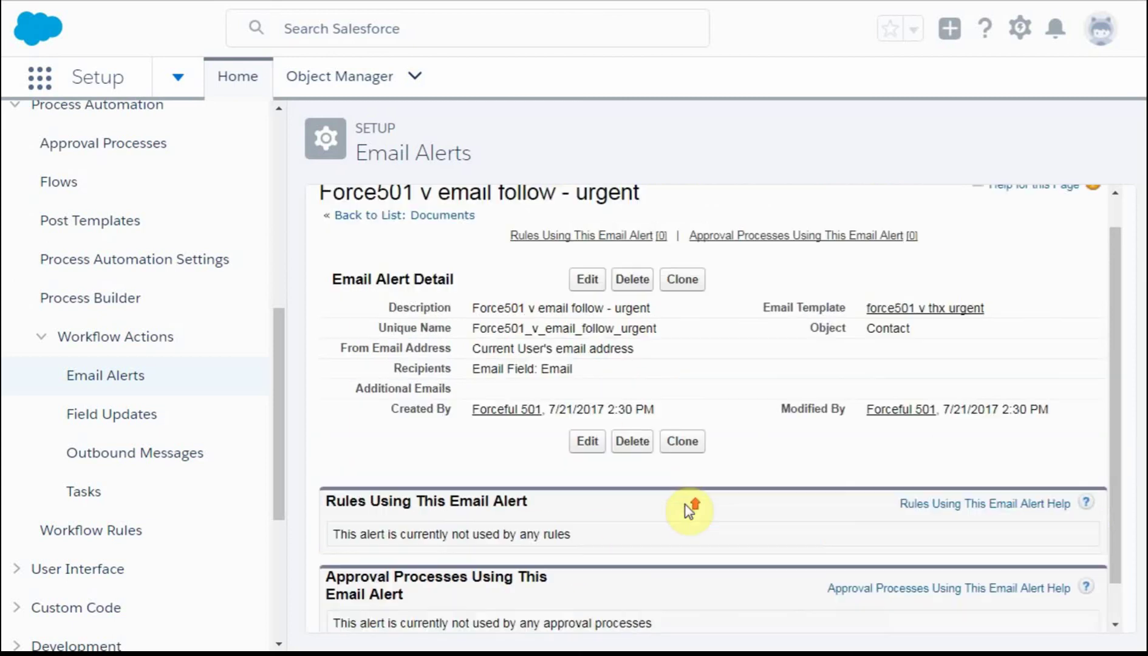
pyautogui.scroll(-1, 684, 503)
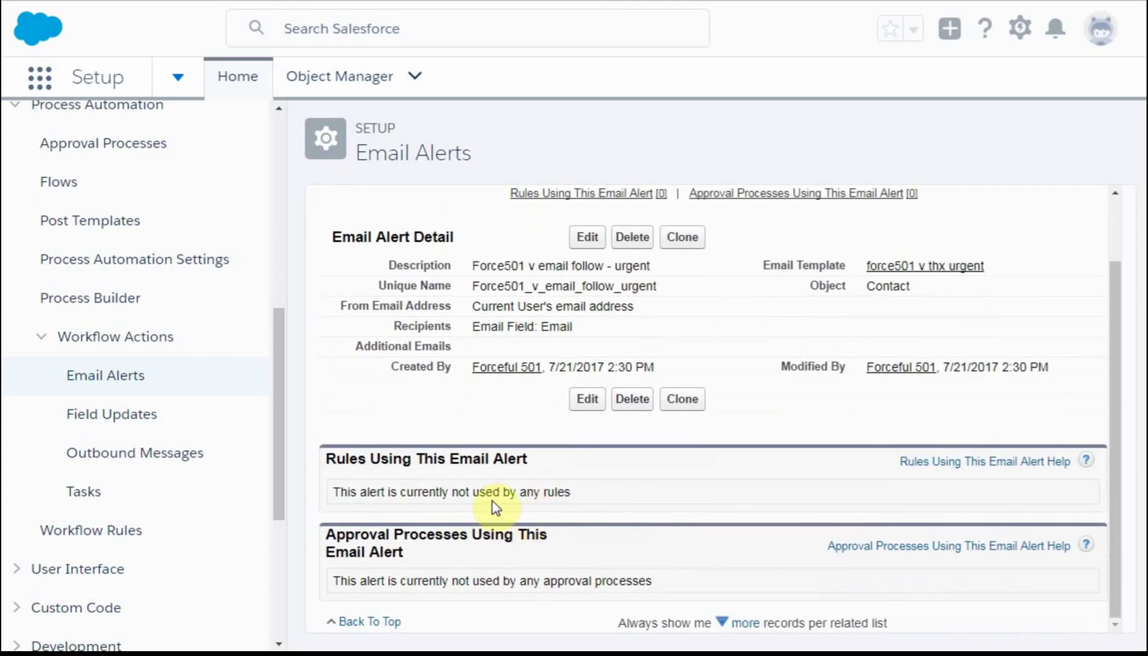